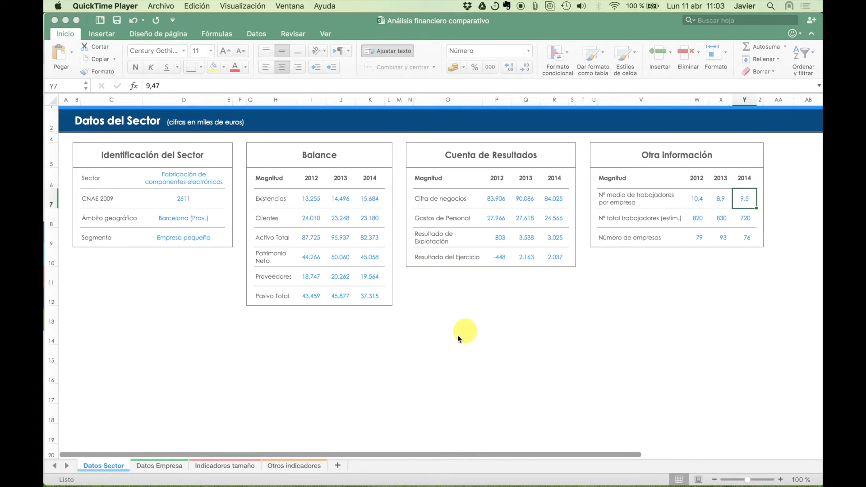
# Compare the data tables on the Datos Empresa and Datos Sector sheets
pyautogui.click(174, 467)
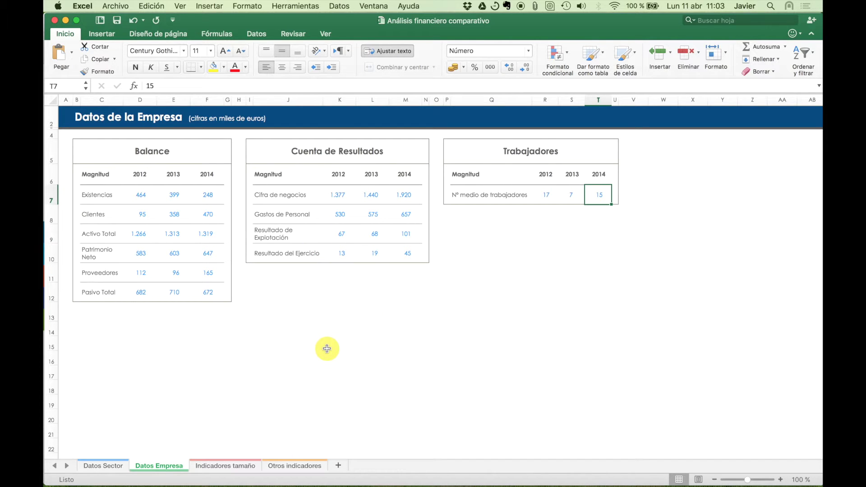
pyautogui.click(115, 466)
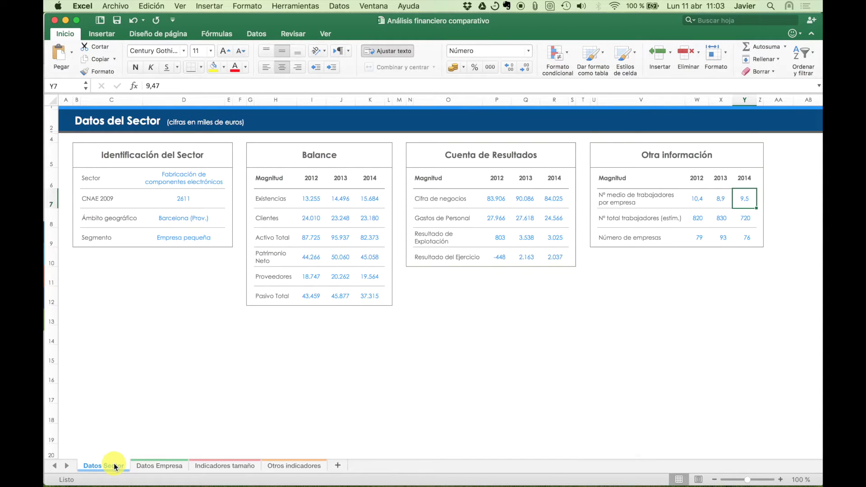
pyautogui.click(147, 466)
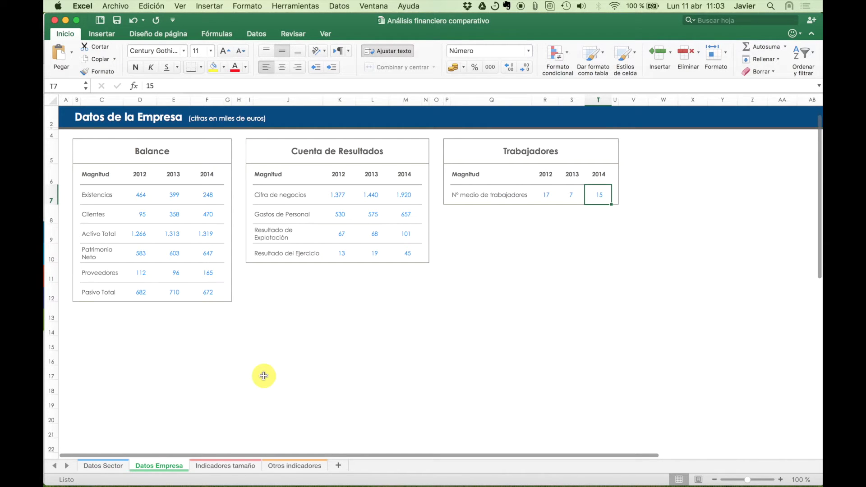
# Set the Indicadores tamaño sheet's zoom to 100% and review its charts and those on the Otros indicadores sheet
pyautogui.click(221, 467)
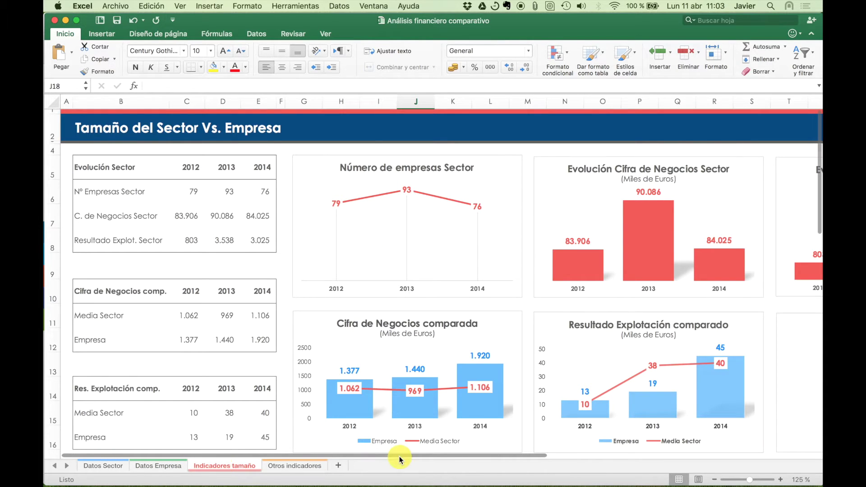
pyautogui.click(797, 481)
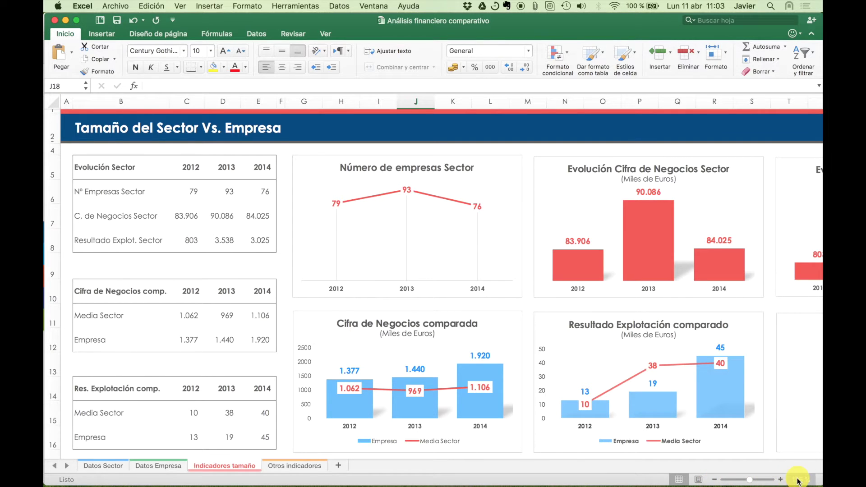
pyautogui.write('100')
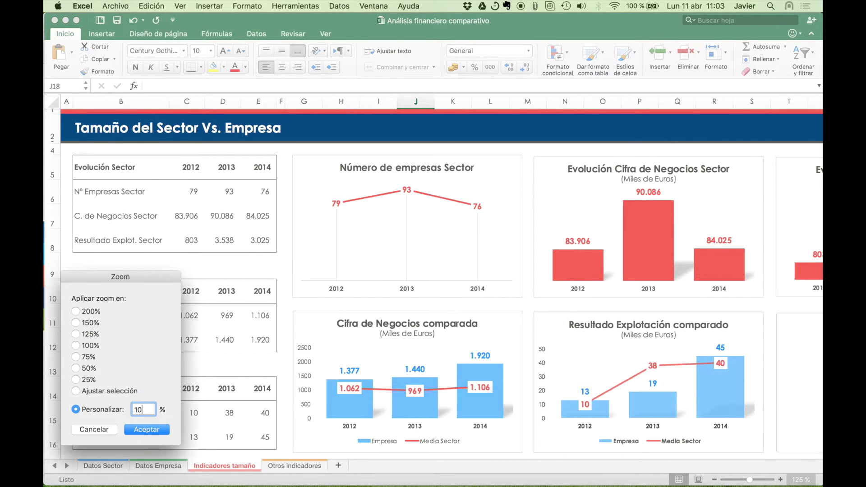
pyautogui.press('Return')
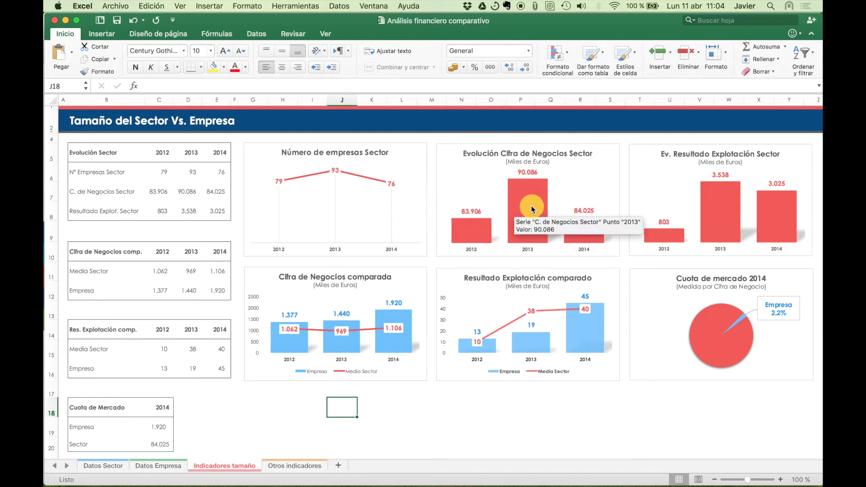
pyautogui.moveTo(701, 191)
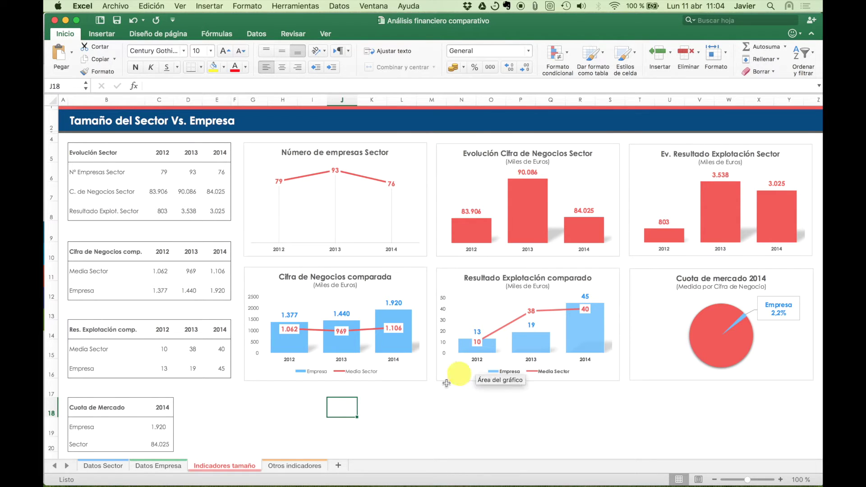
pyautogui.click(304, 469)
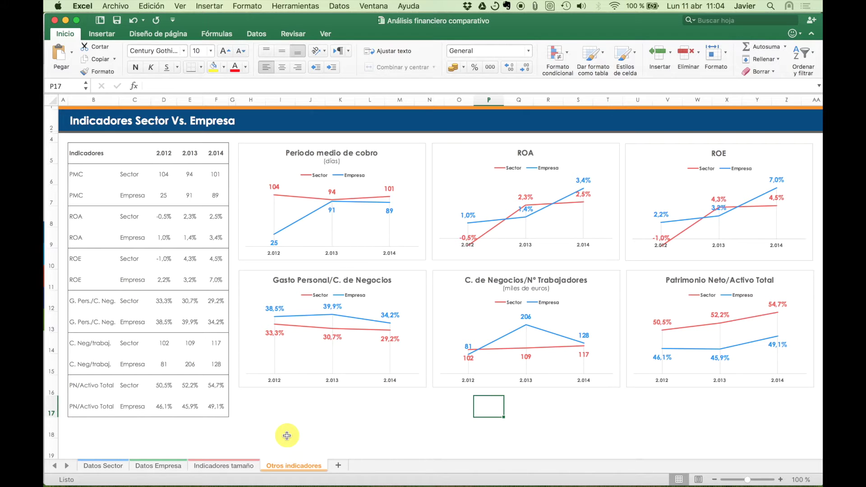
# Enlarge the Datos Sector sheet to 140% and examine the Existencias, Clientes and Activo Total figures in the Balance table
pyautogui.click(103, 467)
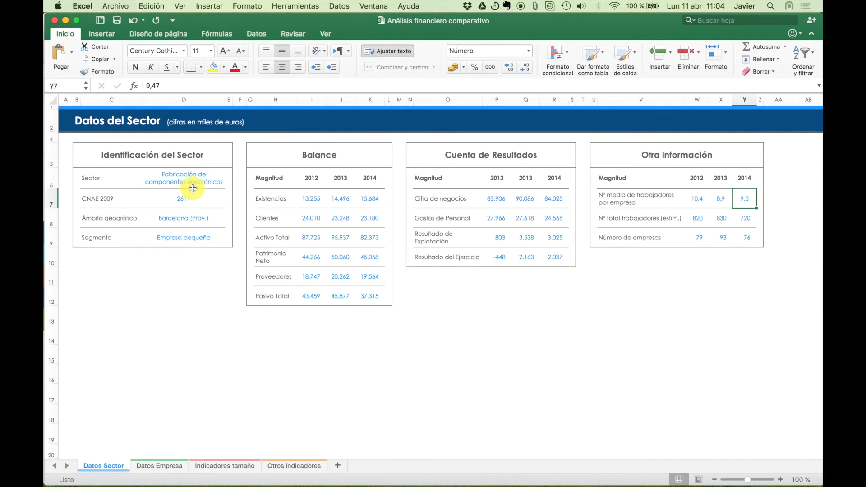
pyautogui.scroll(5, 193, 189)
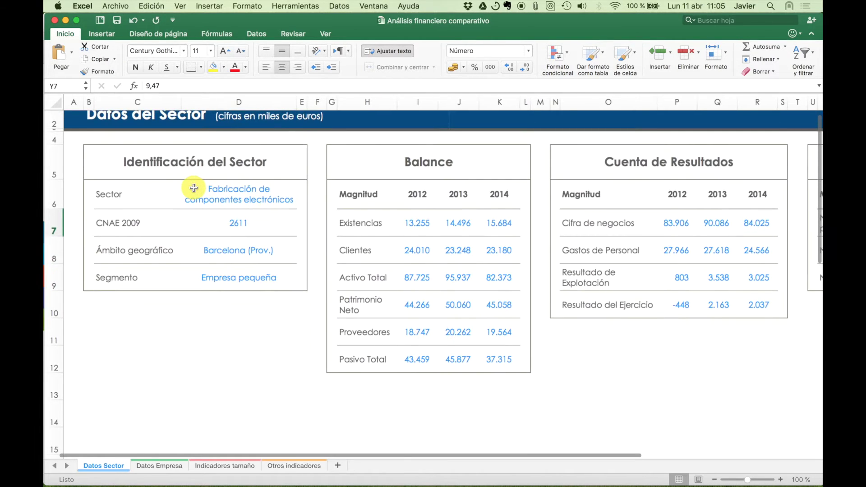
pyautogui.scroll(1, 194, 189)
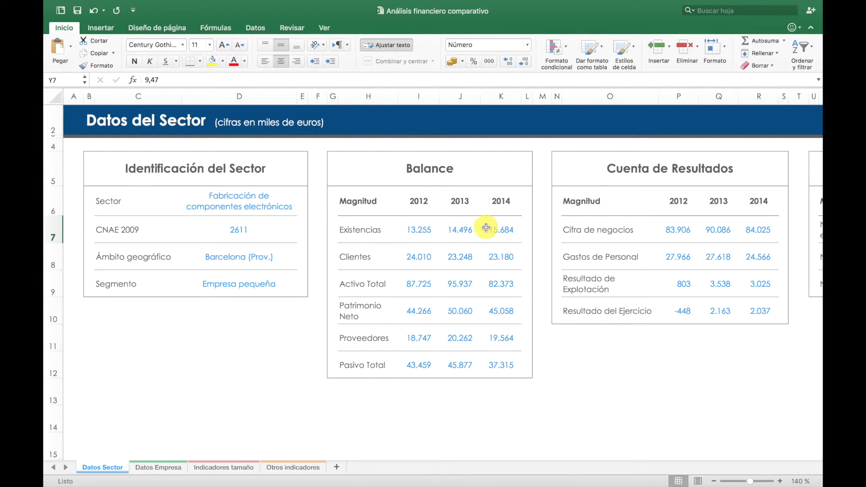
pyautogui.click(428, 234)
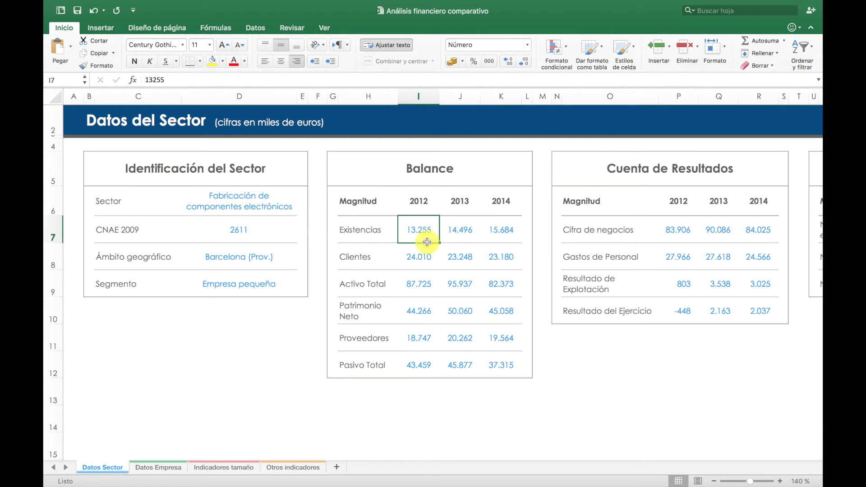
pyautogui.click(419, 255)
pyautogui.click(453, 279)
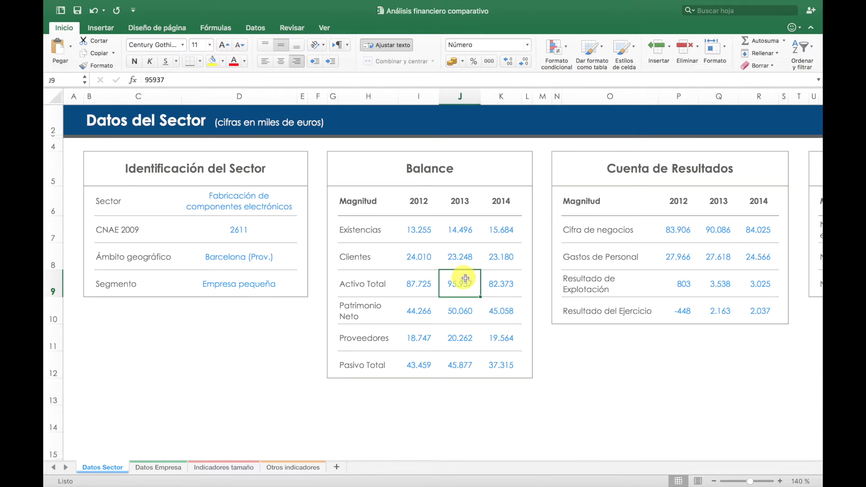
pyautogui.click(422, 233)
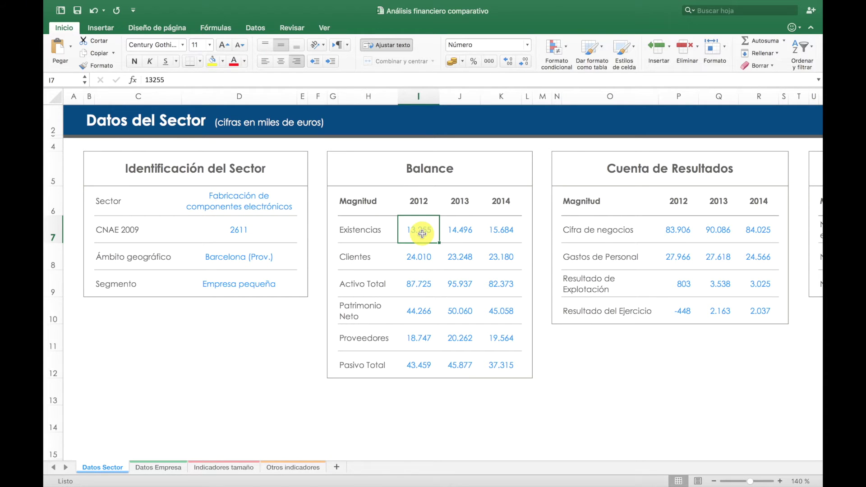
# Examine the sector's Cuenta de Resultados and Otra información tables, selecting the 2014 value for Número de empresas
pyautogui.hscroll(3, 614, 264)
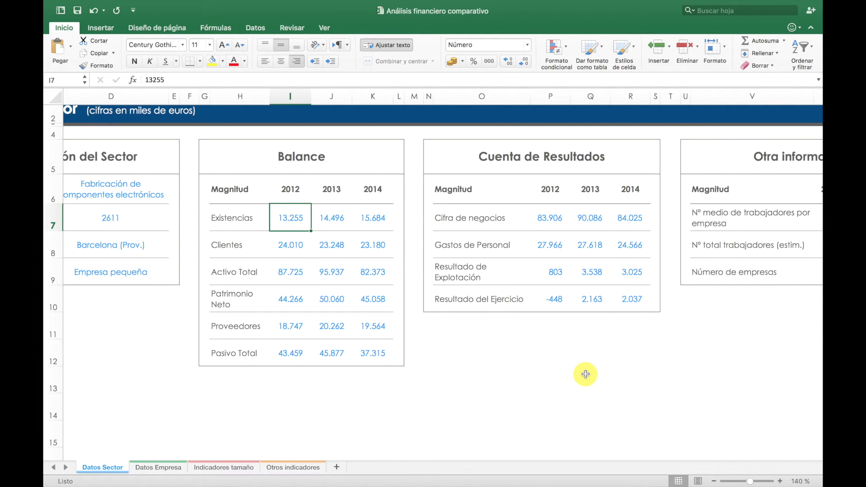
pyautogui.hscroll(2, 586, 374)
pyautogui.scroll(-1, 585, 374)
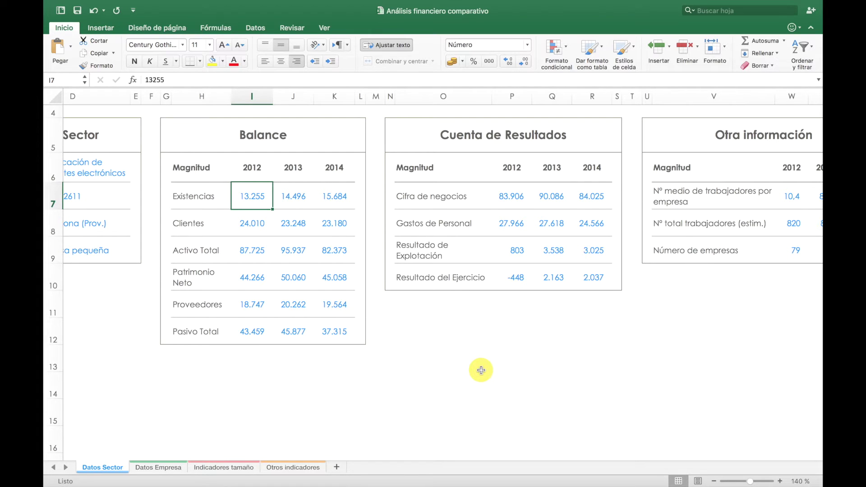
pyautogui.hscroll(3, 481, 370)
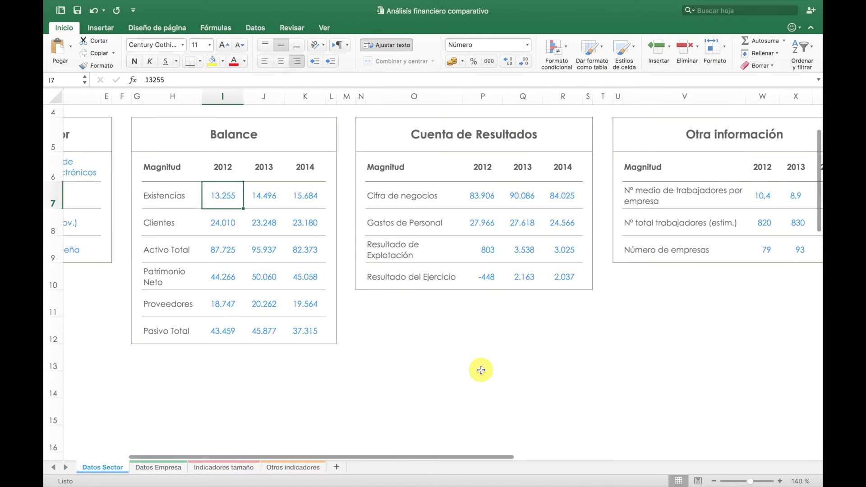
pyautogui.scroll(1, 481, 370)
pyautogui.hscroll(2, 481, 371)
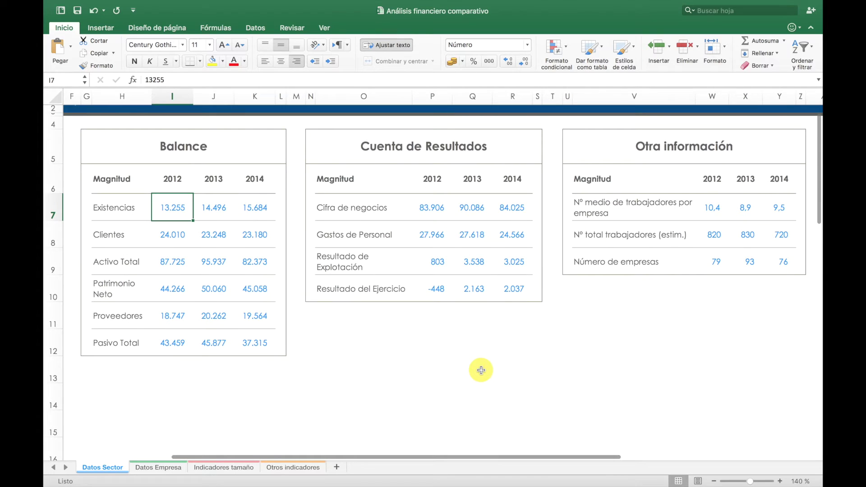
pyautogui.hscroll(3, 481, 370)
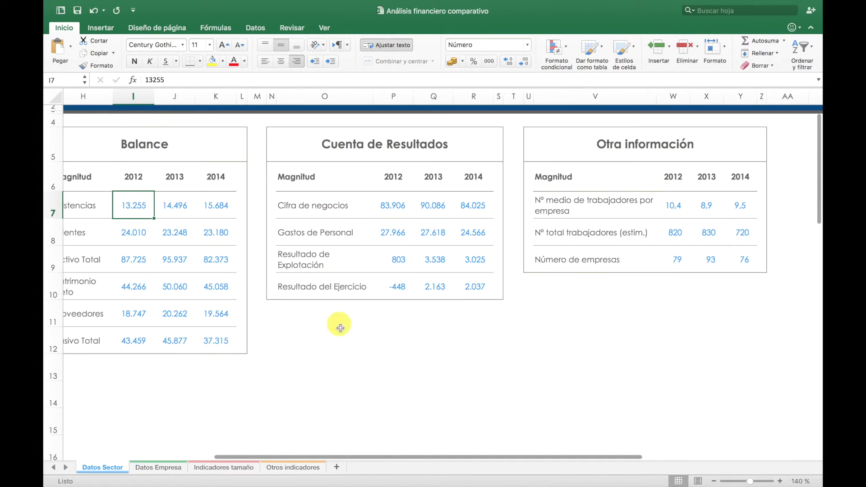
pyautogui.hscroll(3, 549, 340)
pyautogui.scroll(1, 549, 340)
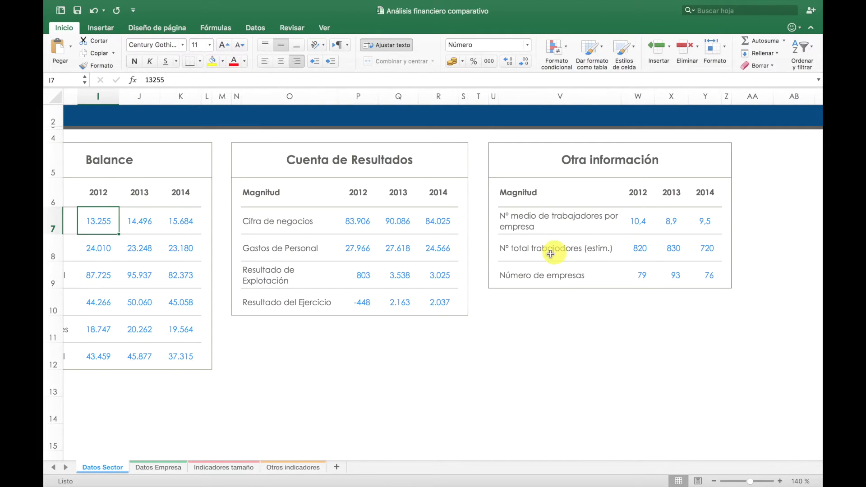
pyautogui.click(709, 275)
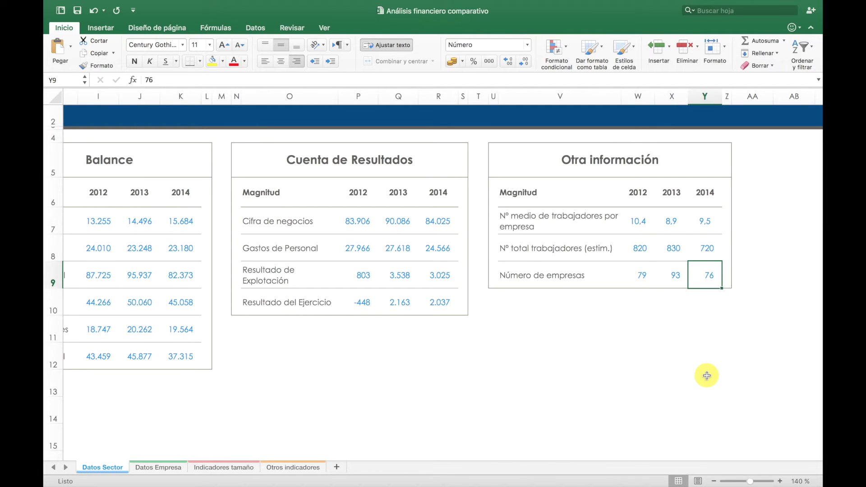
# Review the whole set of sector tables again, from Identificación del Sector across to Otra información
pyautogui.hscroll(-10, 302, 371)
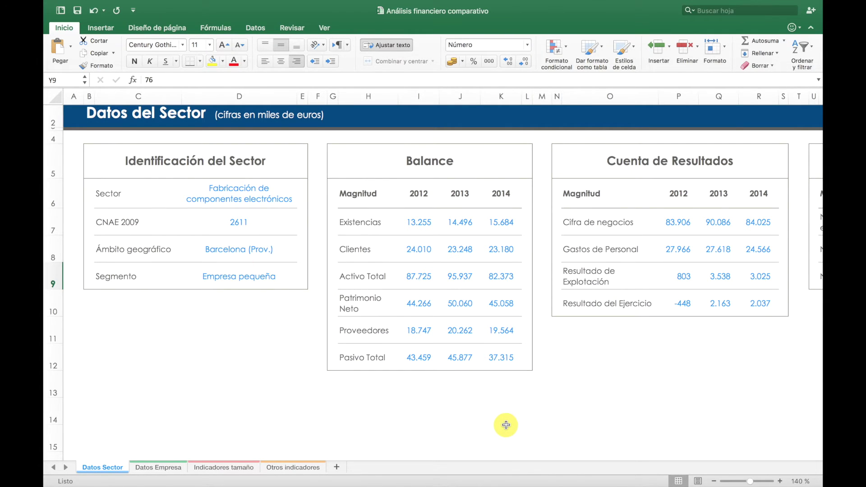
pyautogui.hscroll(10, 506, 425)
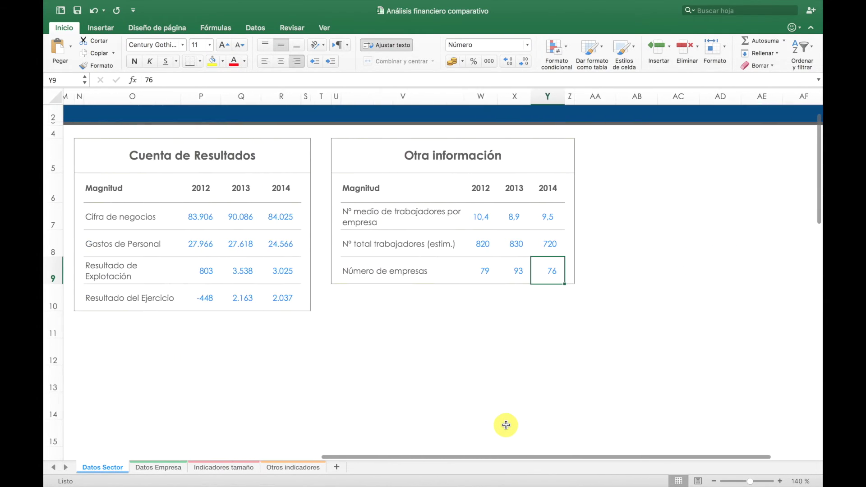
pyautogui.hscroll(-3, 506, 425)
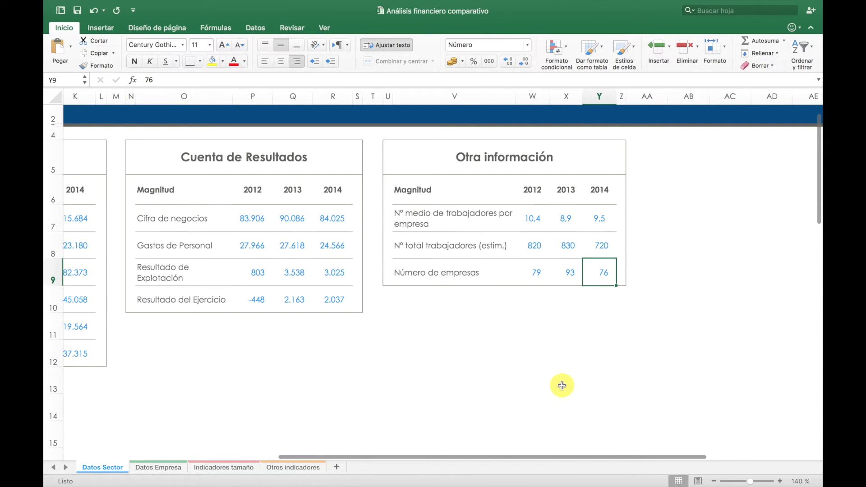
pyautogui.hscroll(-3, 492, 333)
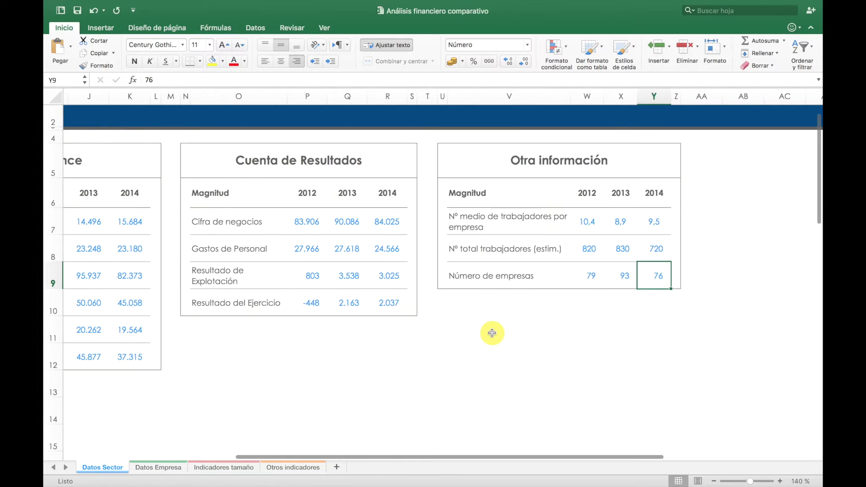
pyautogui.hscroll(-1, 492, 333)
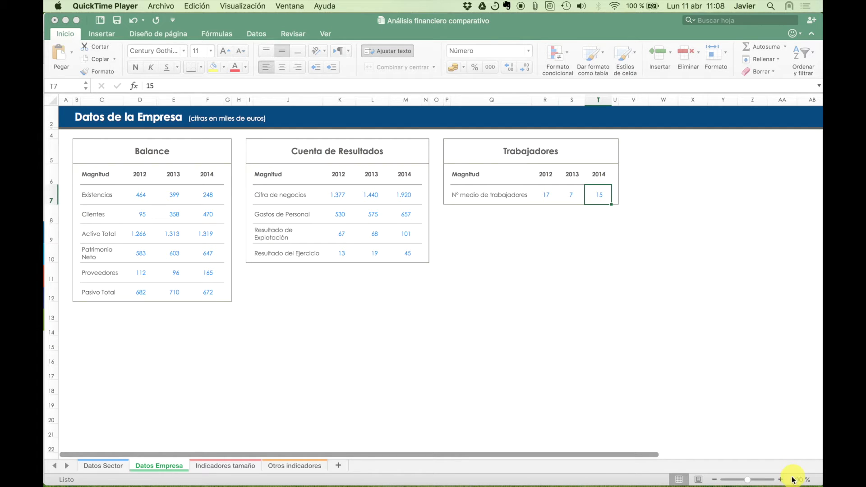
# Enlarge the Datos Empresa sheet to 173% and bring its Balance and Cuenta de Resultados tables into view
pyautogui.click(747, 480)
pyautogui.moveTo(747, 479); pyautogui.dragTo(752, 479)
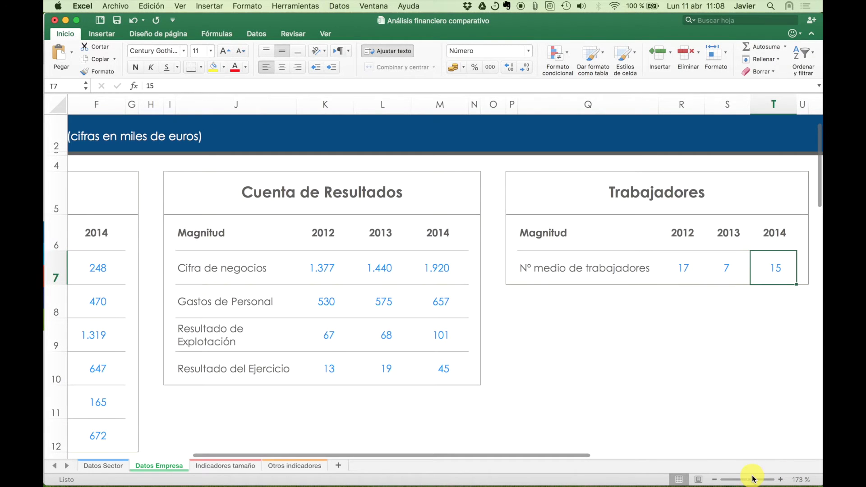
pyautogui.hscroll(-3, 562, 390)
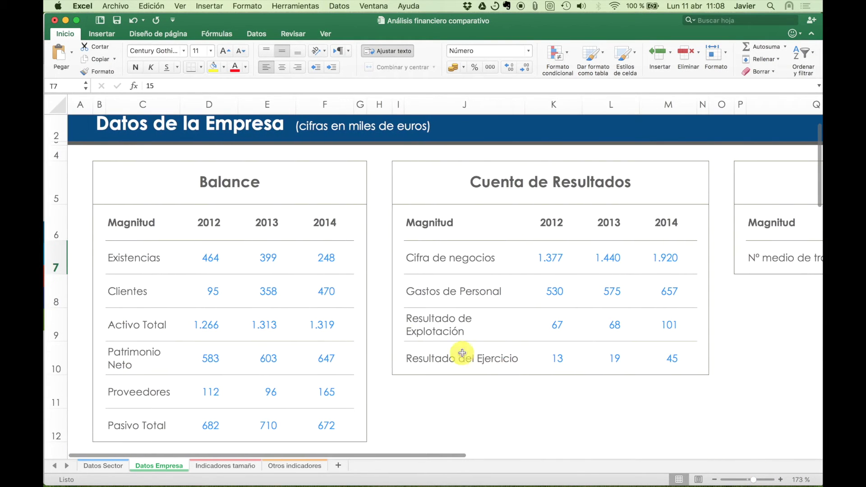
pyautogui.scroll(1, 310, 248)
pyautogui.scroll(-1, 306, 250)
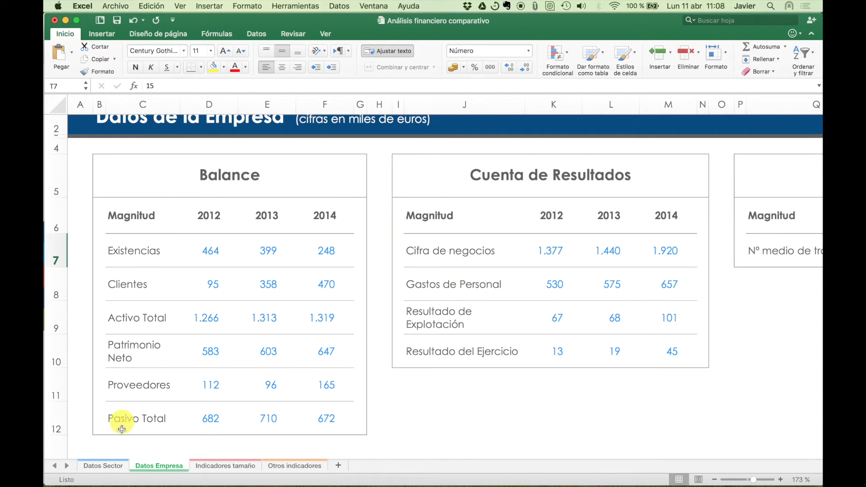
# Compare the company's Balance and Cuenta de Resultados items with the matching tables on the Datos Sector sheet
pyautogui.click(116, 469)
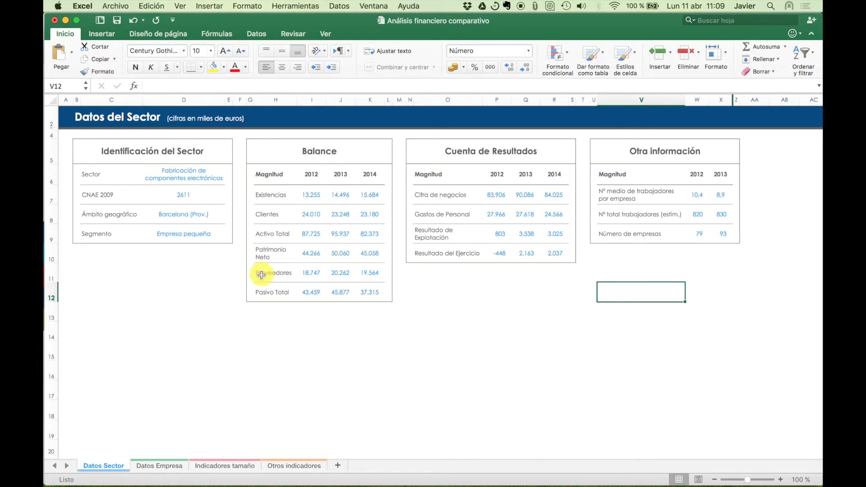
pyautogui.click(162, 466)
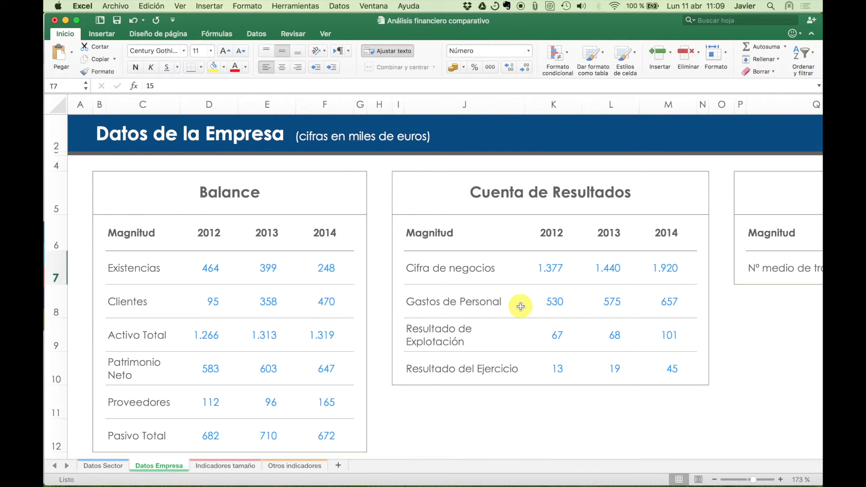
pyautogui.hscroll(5, 521, 305)
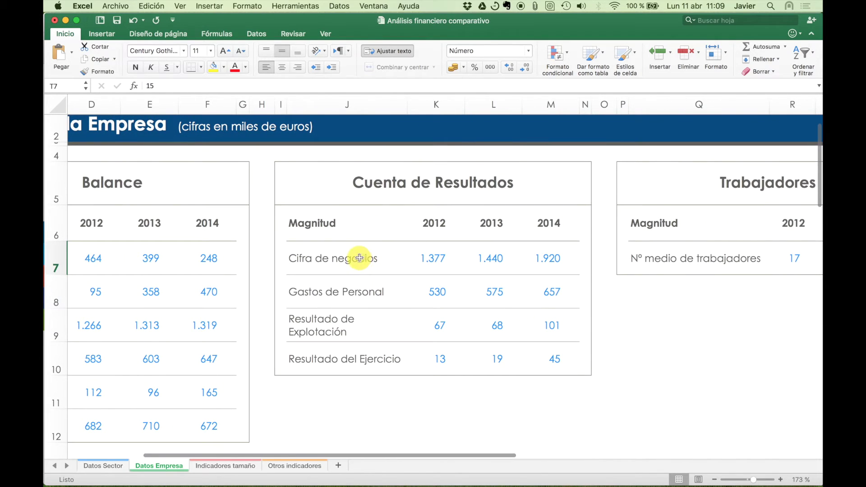
pyautogui.click(110, 467)
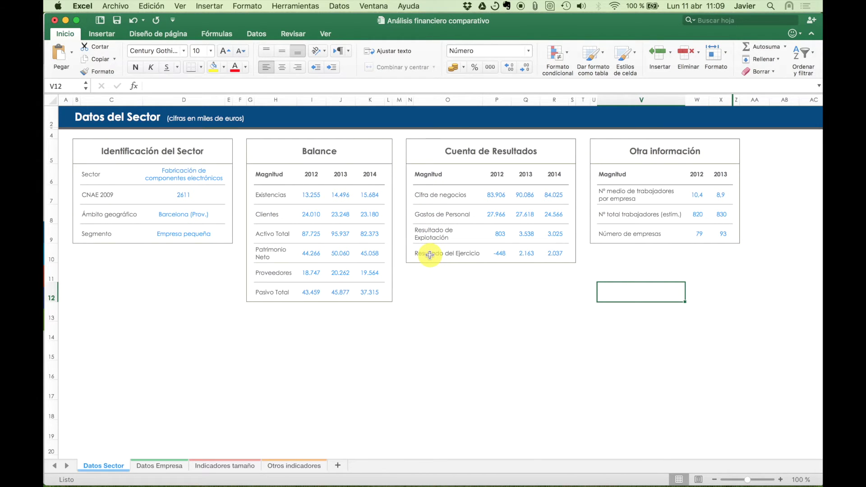
pyautogui.click(159, 469)
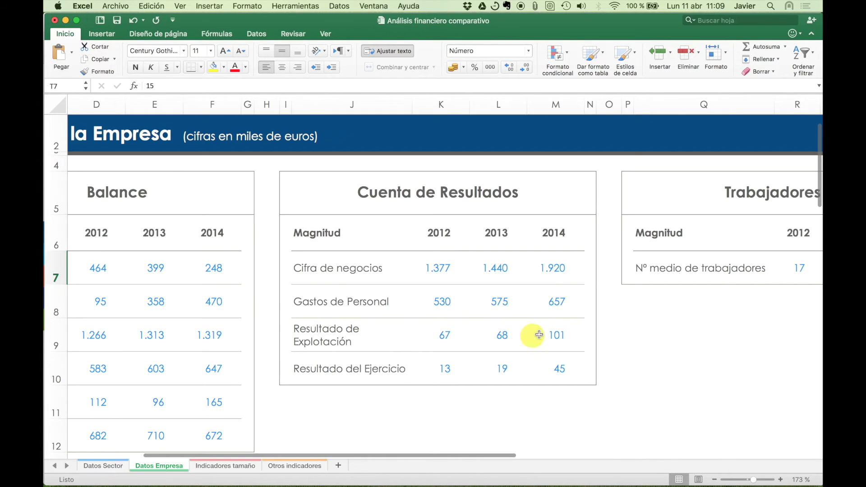
# Review the company's Cuenta de Resultados and Trabajadores tables on the Datos Empresa sheet, returning to the first tables
pyautogui.scroll(5, 548, 333)
pyautogui.hscroll(2, 548, 333)
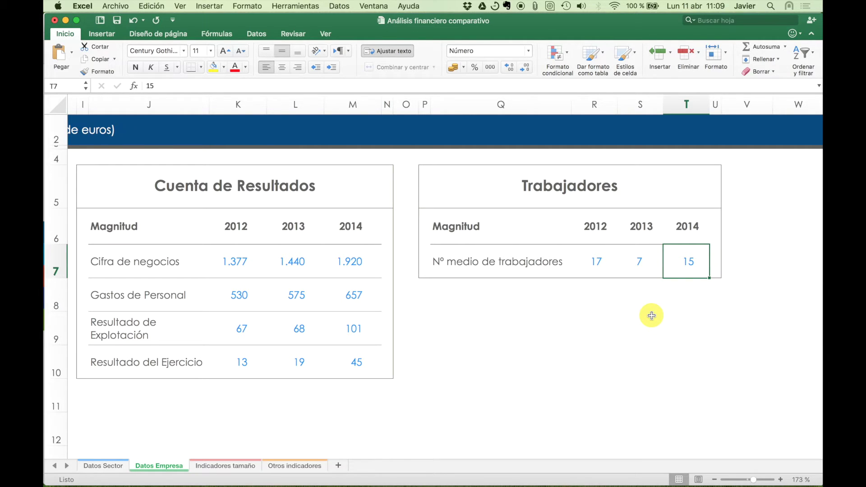
pyautogui.hscroll(-2, 445, 323)
pyautogui.scroll(-1, 445, 323)
pyautogui.hscroll(-5, 447, 323)
pyautogui.hscroll(-2, 447, 323)
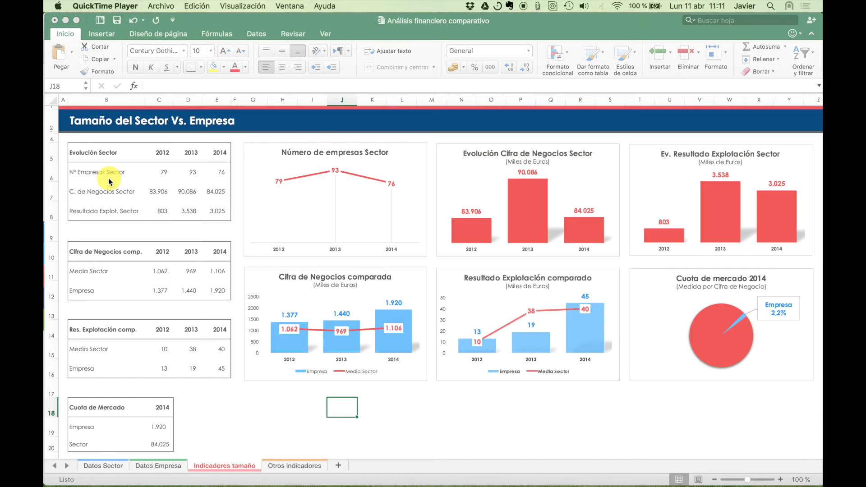
# Trace the source data of the Número de empresas and Cifra de Negocios sector charts, and enlarge the two company-versus-sector comparison charts
pyautogui.click(297, 177)
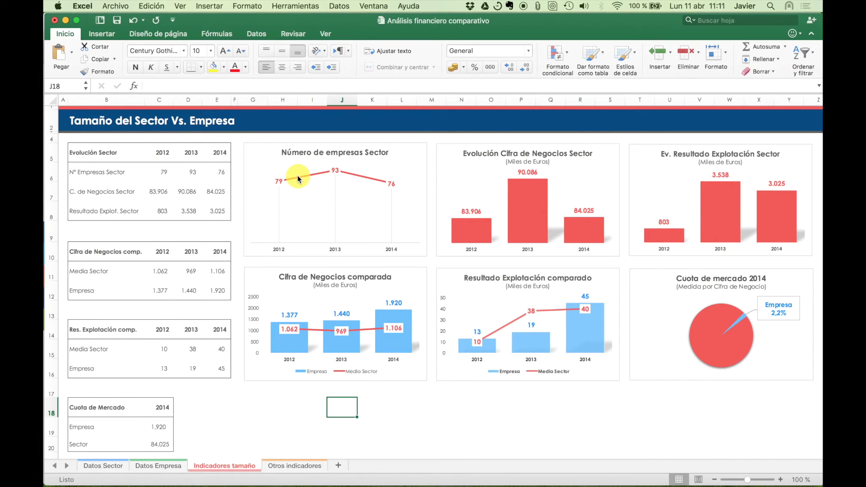
pyautogui.click(298, 176)
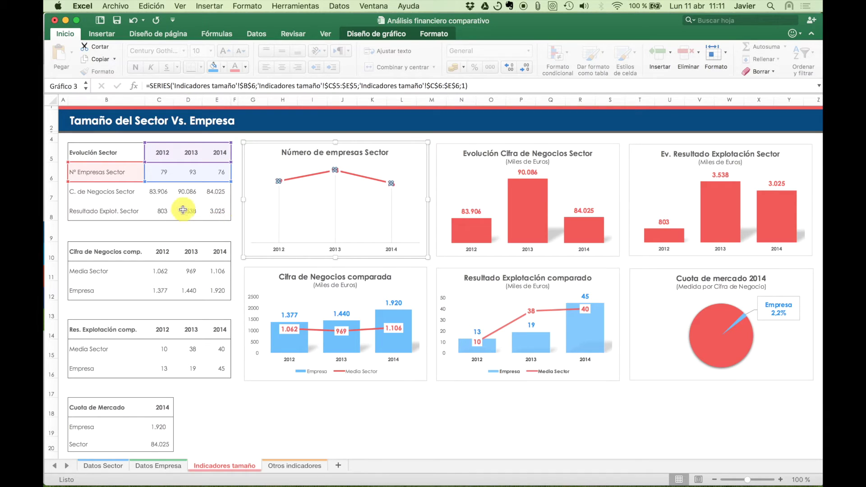
pyautogui.click(125, 191)
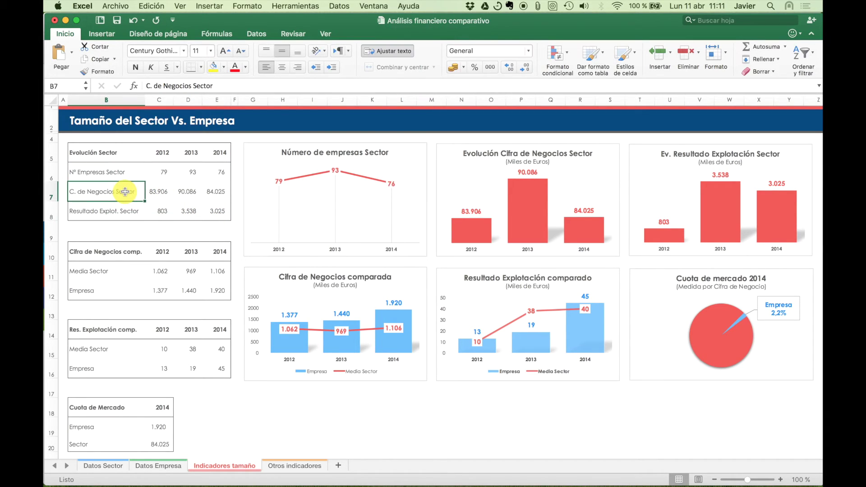
pyautogui.click(533, 198)
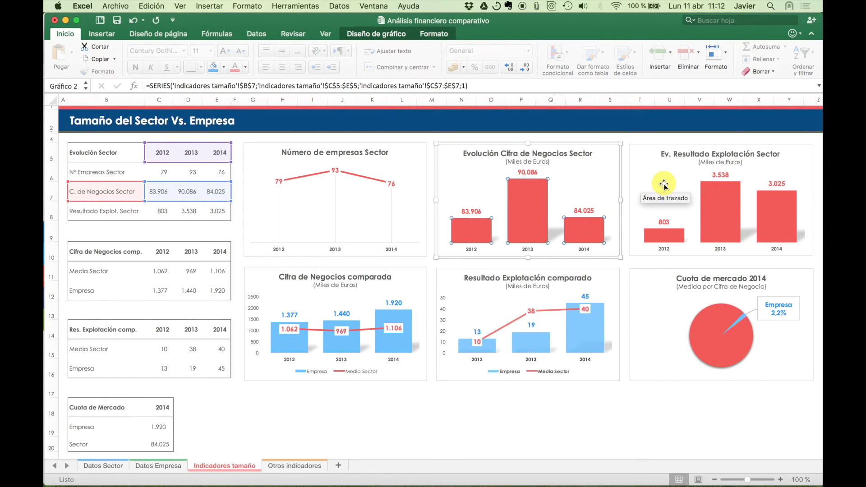
pyautogui.scroll(-3, 664, 184)
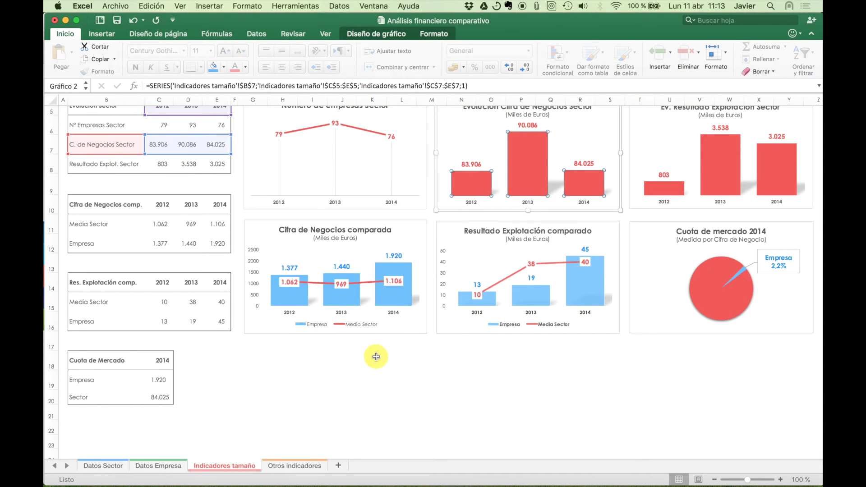
pyautogui.scroll(5, 367, 357)
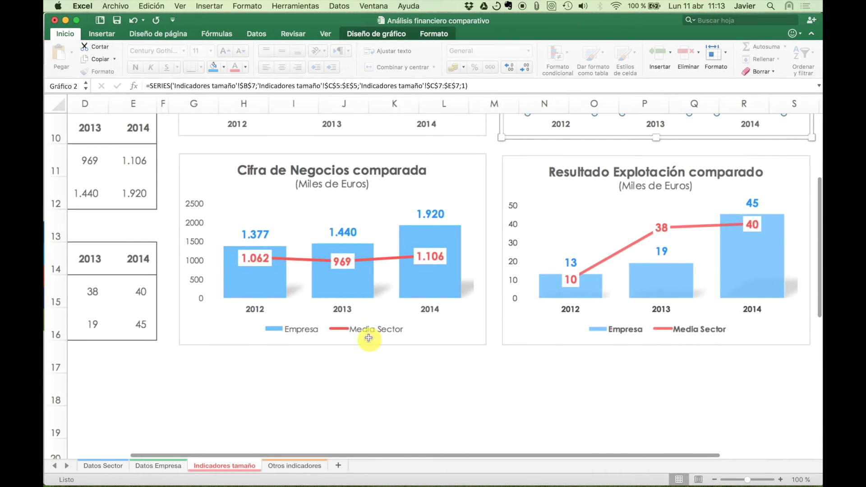
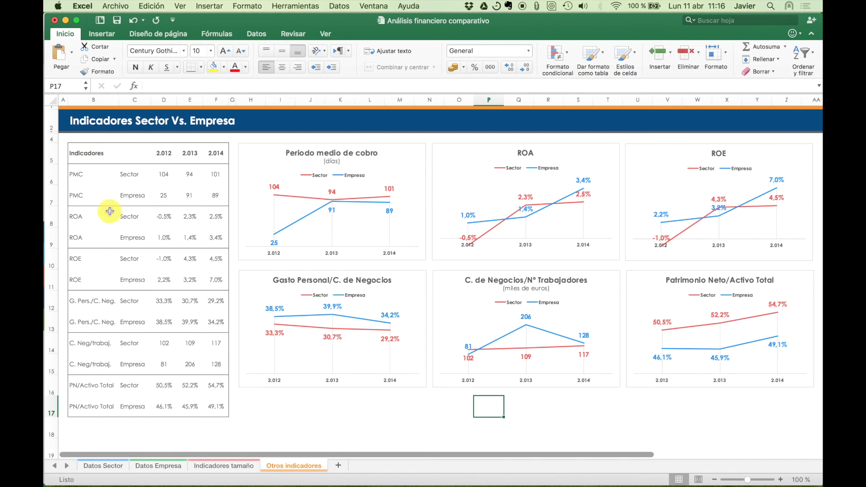
# Examine the PMC rows for Sector and Empresa and trace both series of the Periodo medio de cobro chart
pyautogui.click(79, 175)
pyautogui.click(123, 171)
pyautogui.click(72, 199)
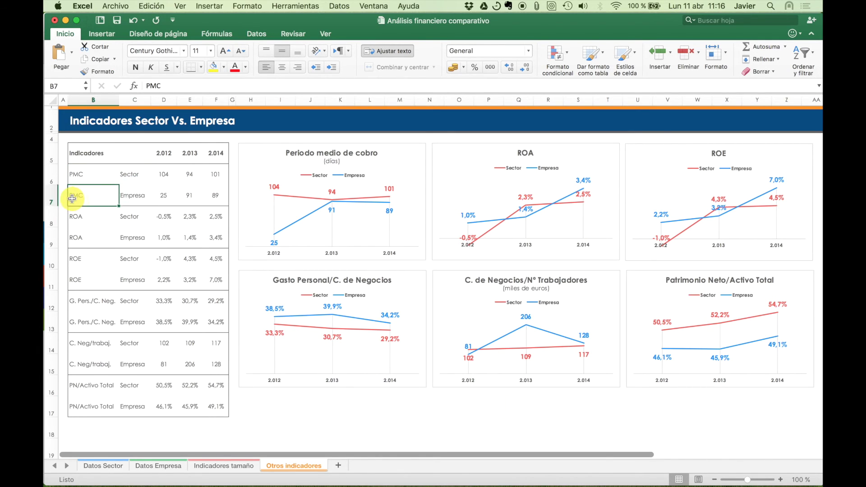
pyautogui.click(135, 195)
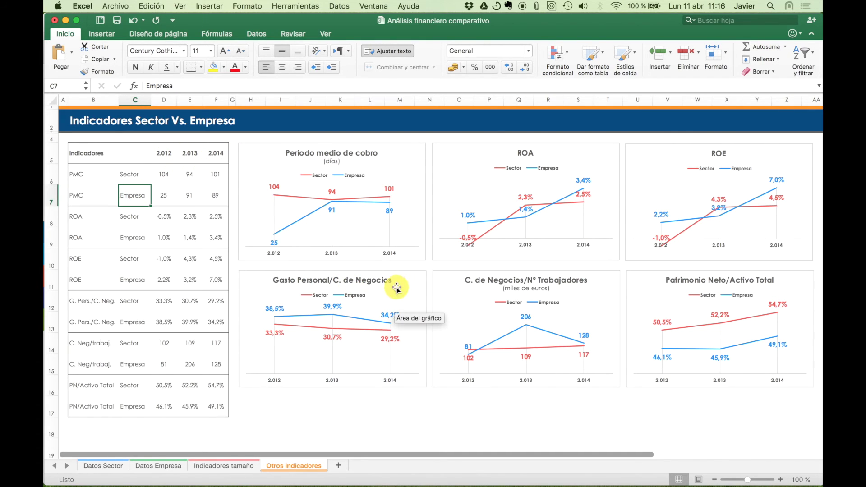
pyautogui.click(362, 205)
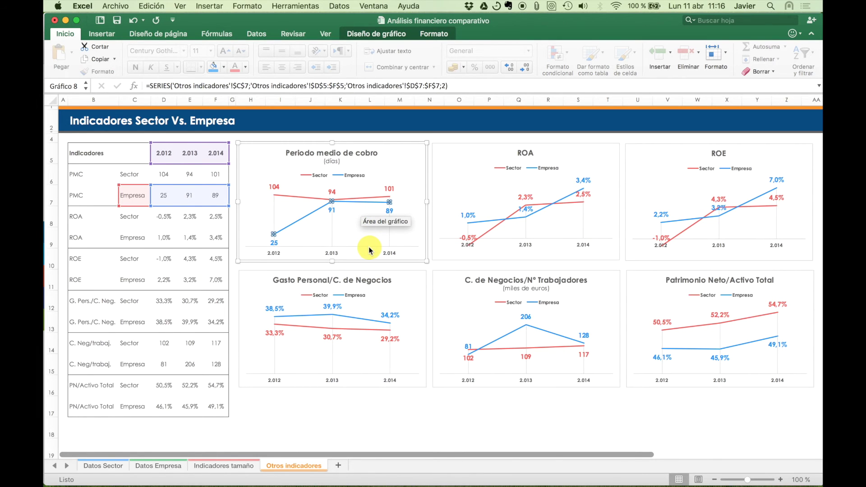
pyautogui.click(278, 198)
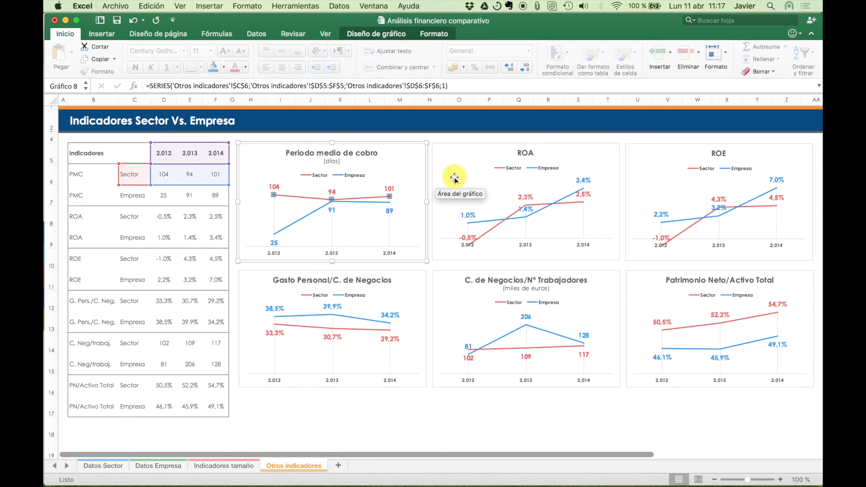
# Compare the ROA and ROE charts on the Otros indicadores sheet, highlighting the table rows that feed them
pyautogui.click(455, 153)
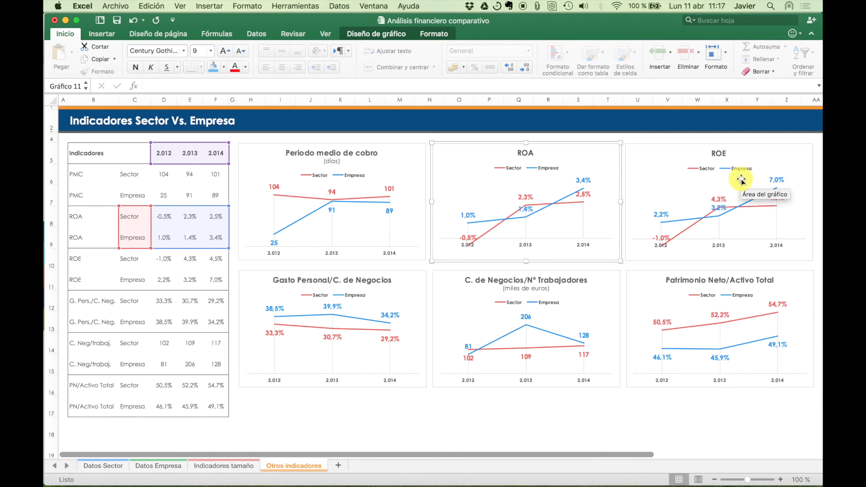
pyautogui.click(661, 154)
pyautogui.click(466, 155)
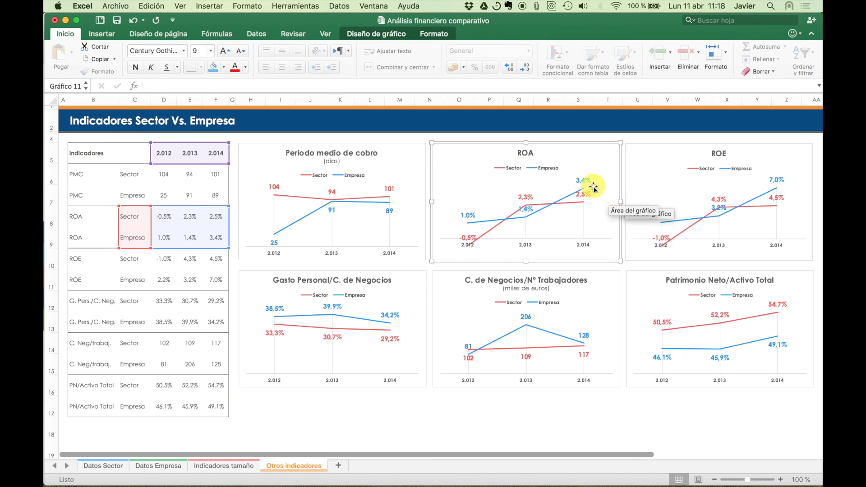
pyautogui.moveTo(765, 211)
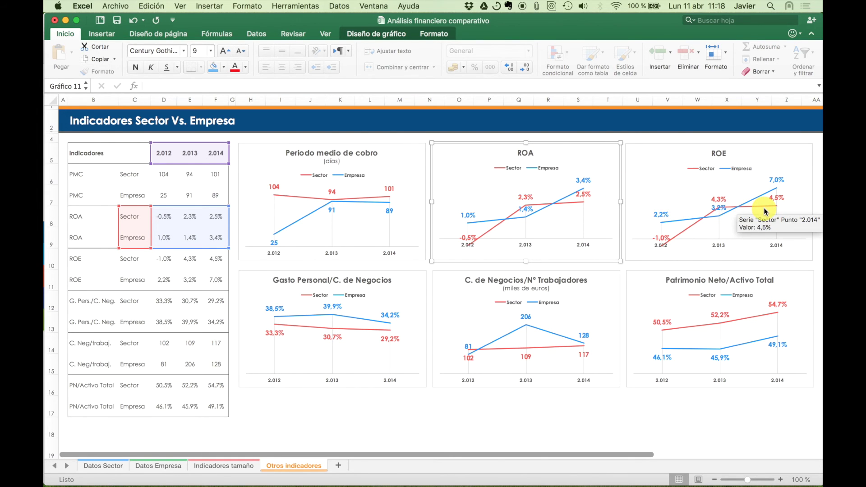
# Trace the Empresa and Sector series of the ROA chart, and do the same for the ROE chart
pyautogui.scroll(-2, 766, 211)
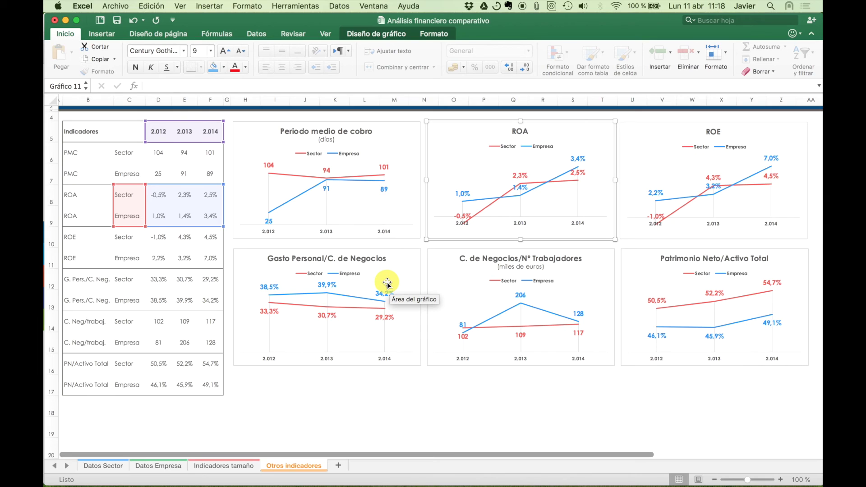
pyautogui.click(518, 192)
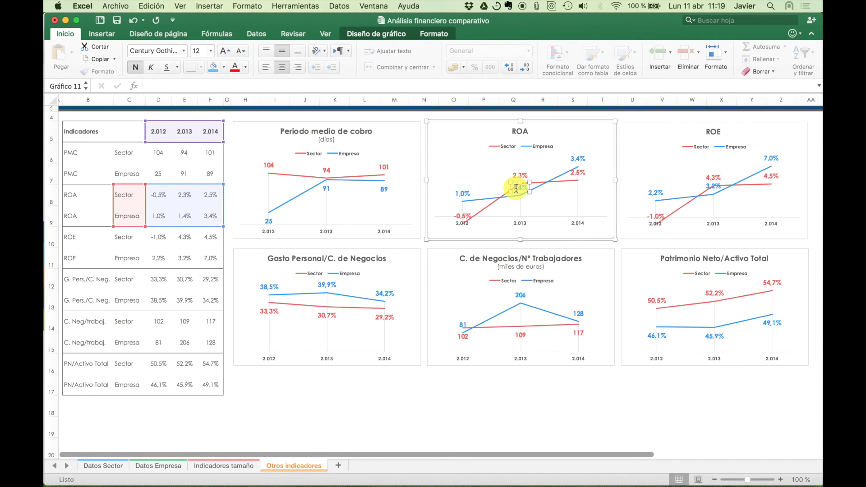
pyautogui.click(493, 199)
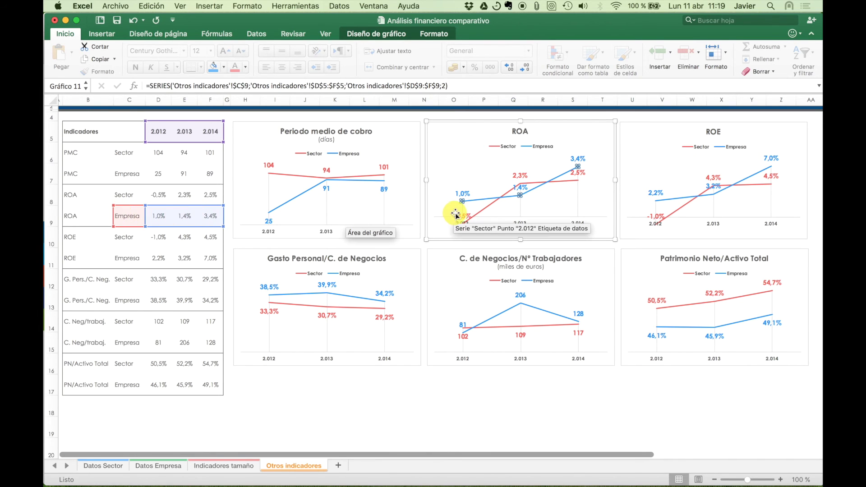
pyautogui.click(479, 211)
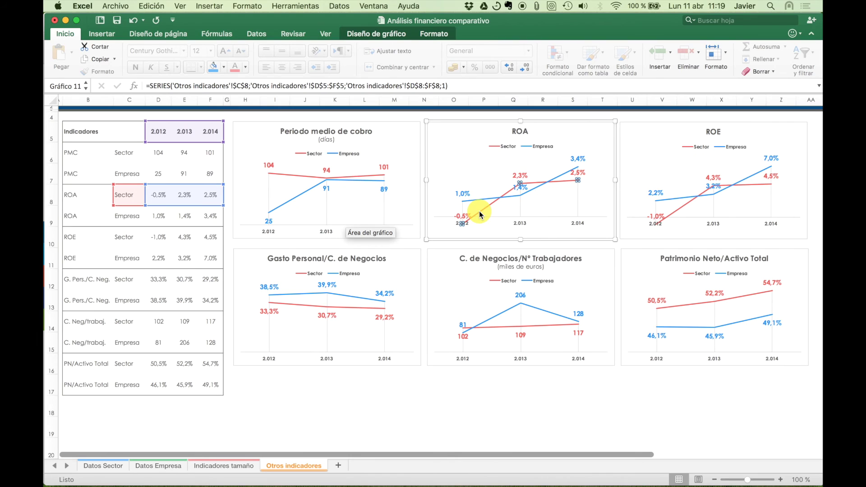
pyautogui.click(685, 199)
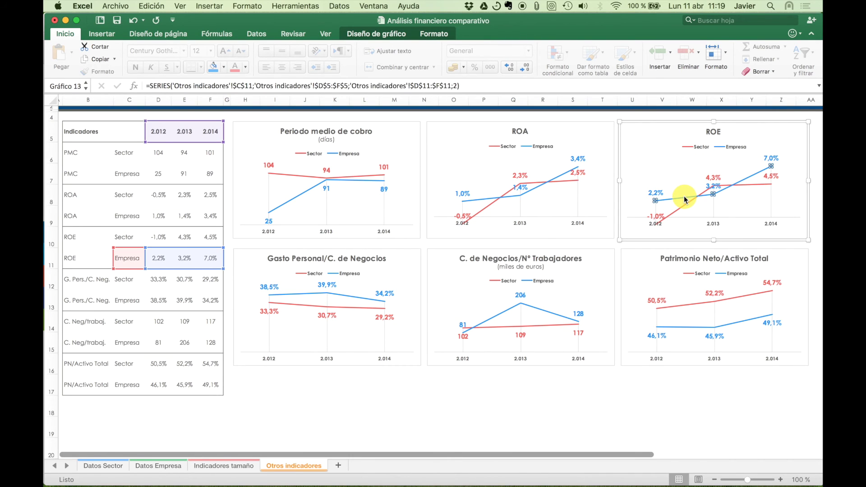
pyautogui.click(682, 209)
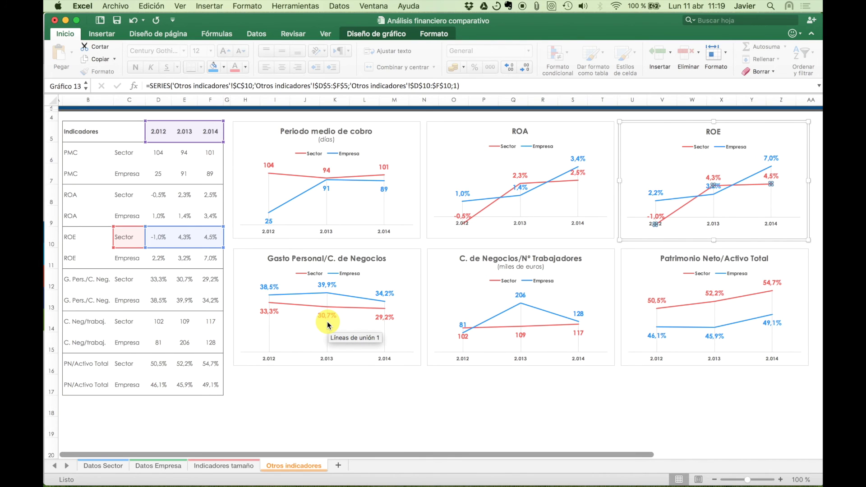
# Examine the sector labels of the Gasto Personal/C. de Negocios chart and the source data of the C. de Negocios/Nº Trabajadores chart
pyautogui.scroll(-2, 328, 325)
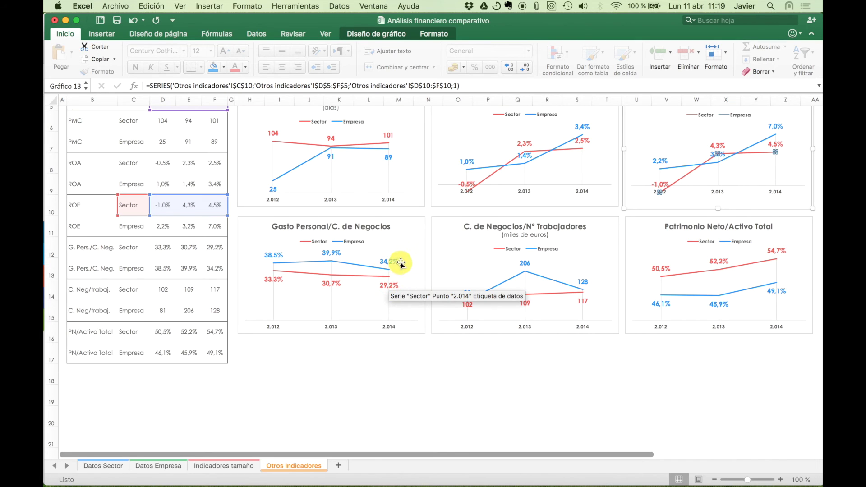
pyautogui.click(389, 285)
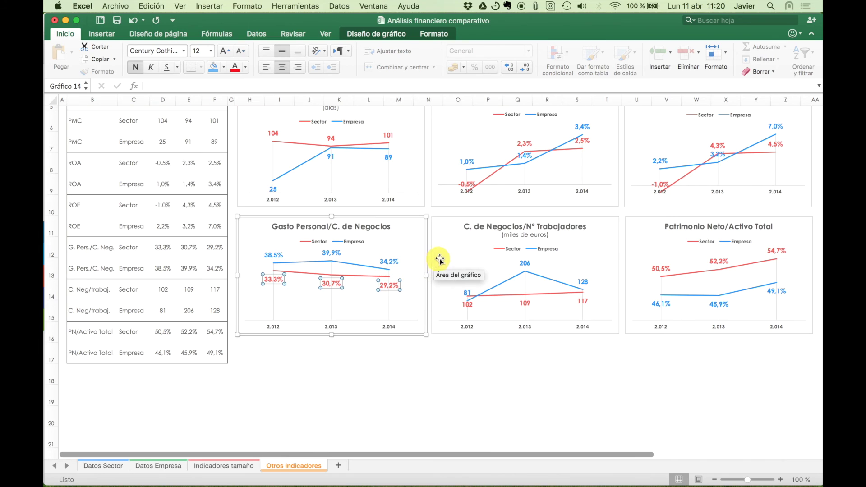
pyautogui.click(480, 251)
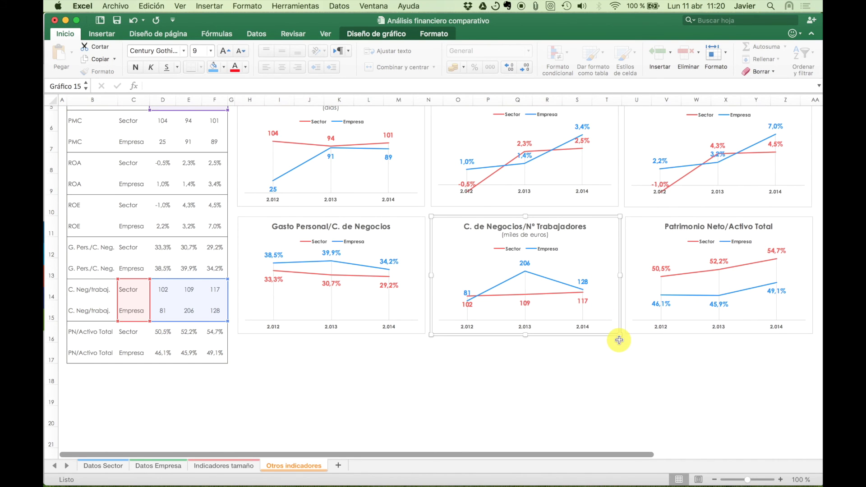
# Enlarge the sheet to 188% and examine the C. de Negocios/Nº Trabajadores and Patrimonio Neto/Activo Total charts
pyautogui.scroll(5, 610, 323)
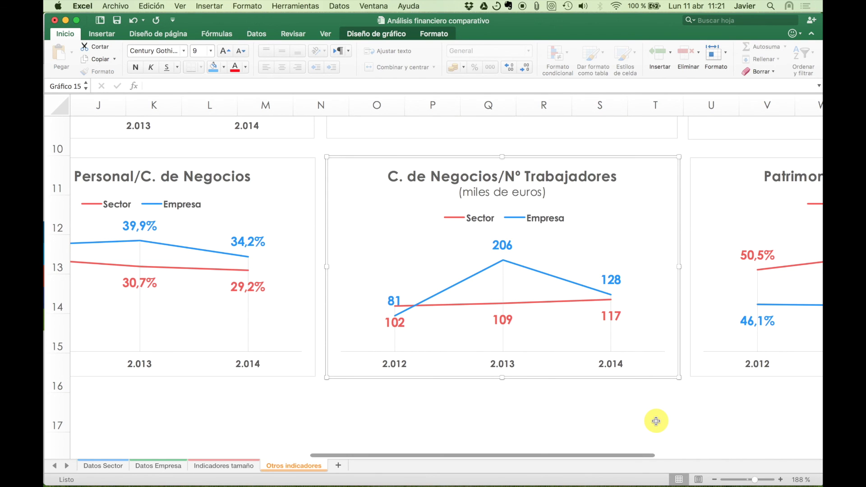
pyautogui.hscroll(1, 656, 421)
pyautogui.scroll(-1, 656, 421)
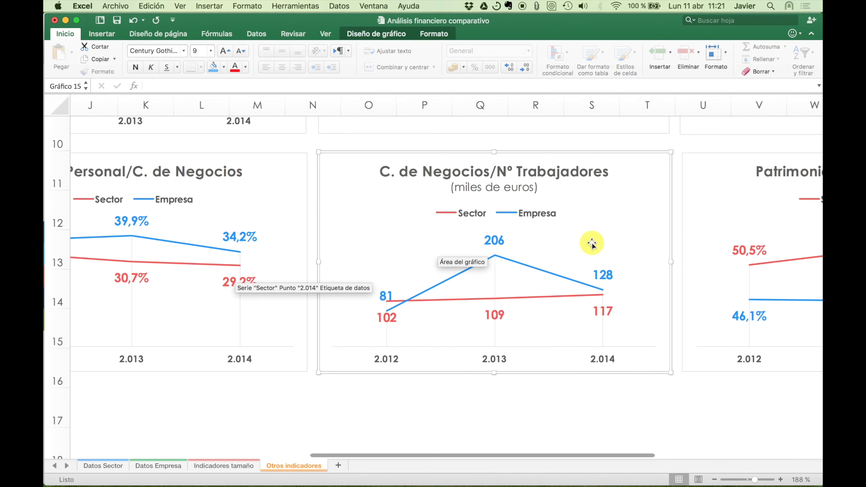
pyautogui.hscroll(5, 623, 263)
pyautogui.scroll(-1, 623, 263)
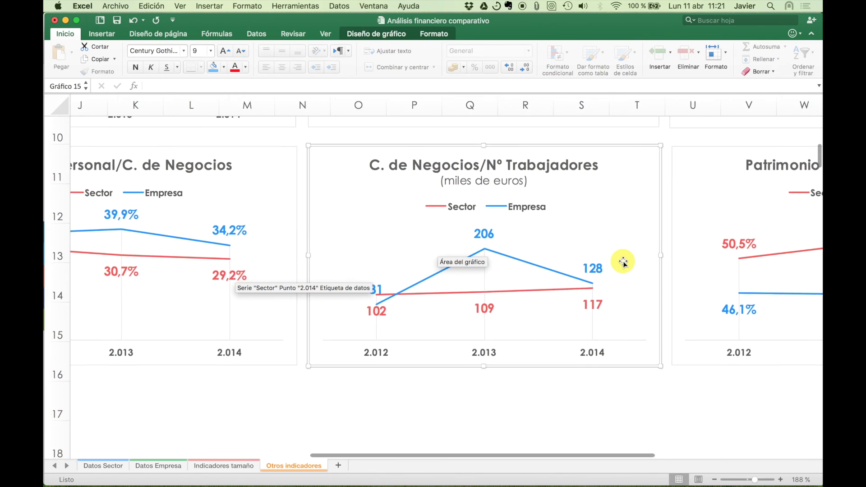
pyautogui.hscroll(3, 623, 263)
pyautogui.scroll(-1, 623, 263)
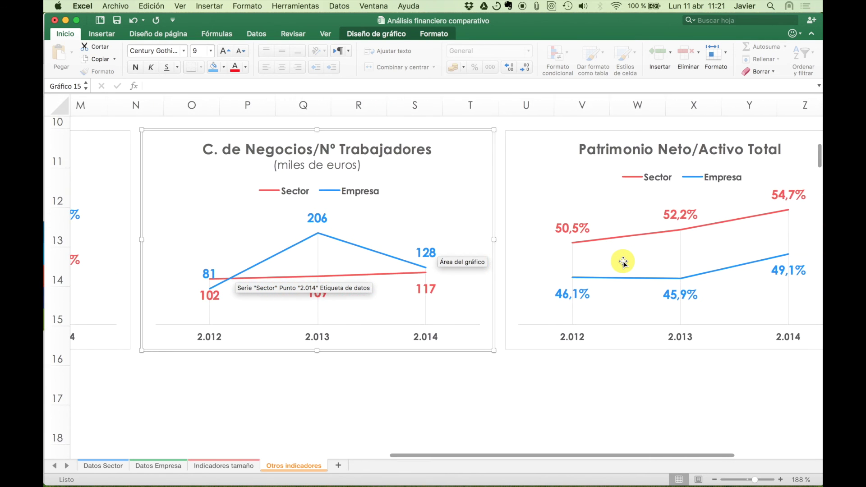
pyautogui.hscroll(2, 623, 263)
pyautogui.scroll(-1, 623, 263)
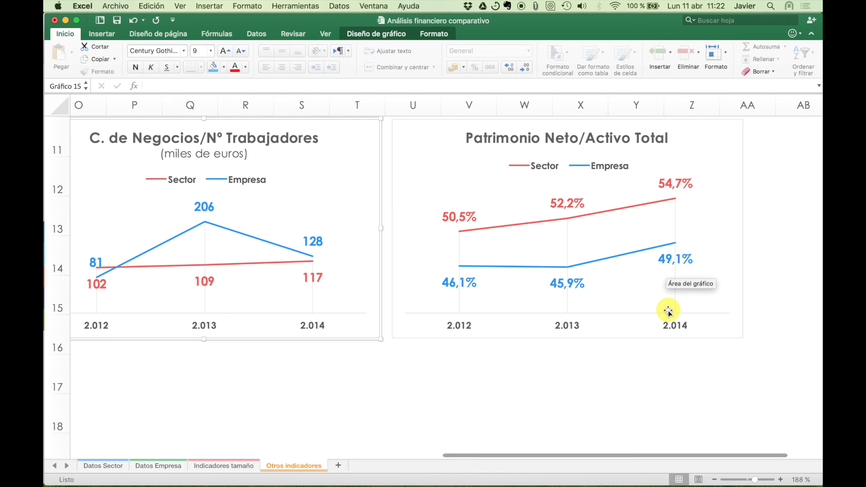
pyautogui.moveTo(673, 204)
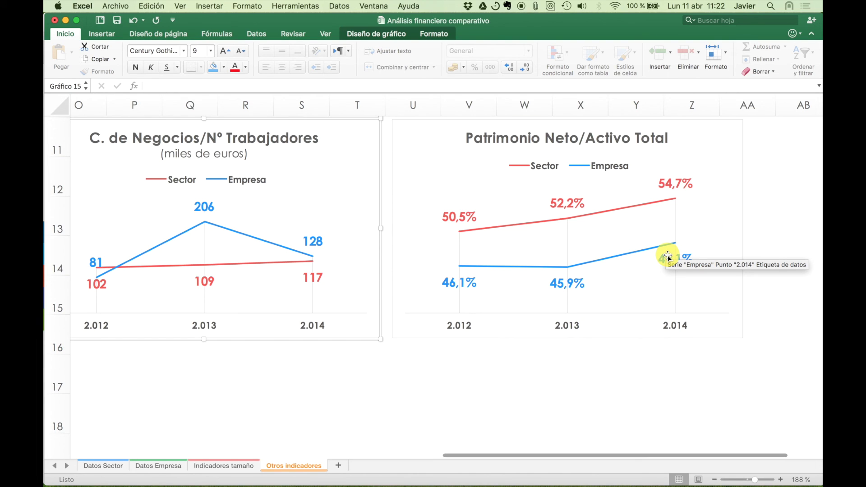
# Set the zoom of the Otros indicadores sheet to 100%
pyautogui.click(798, 480)
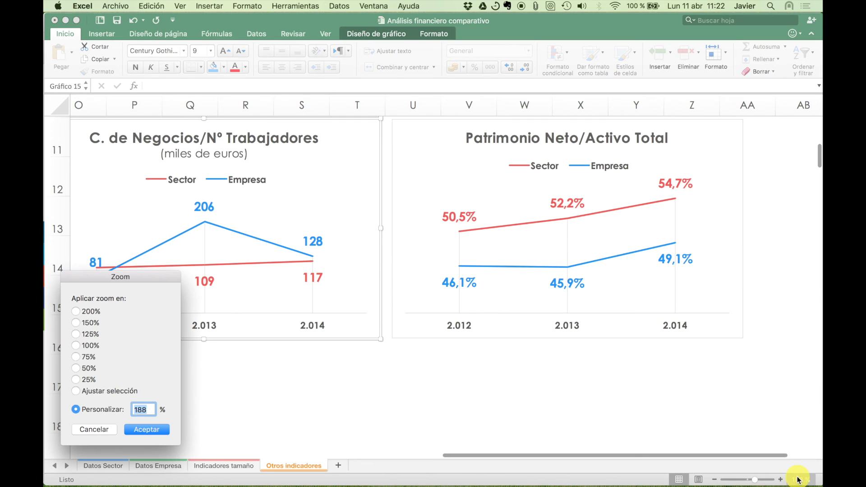
pyautogui.write('100')
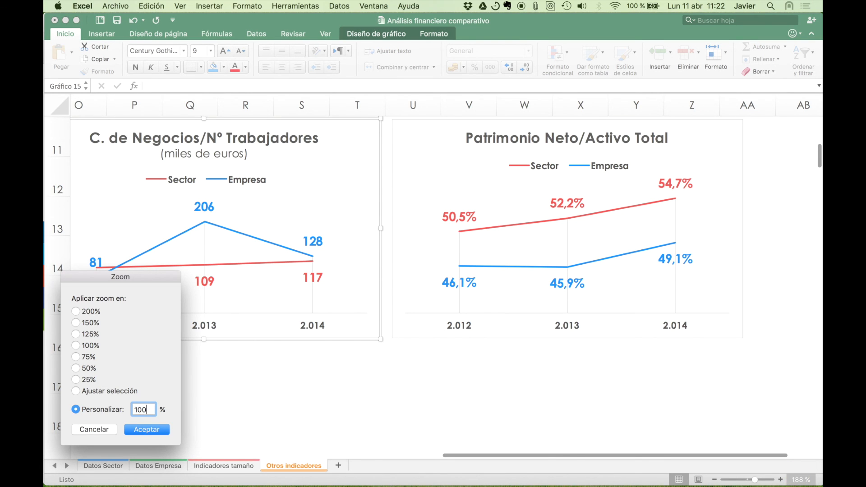
pyautogui.press('Return')
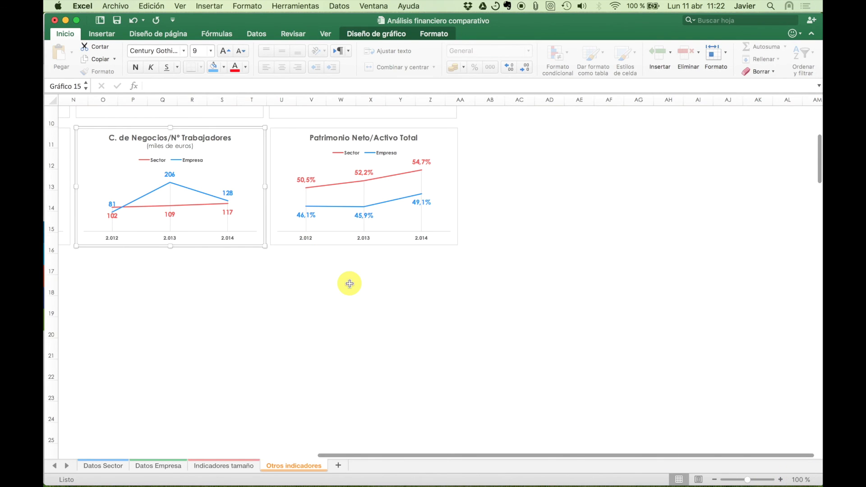